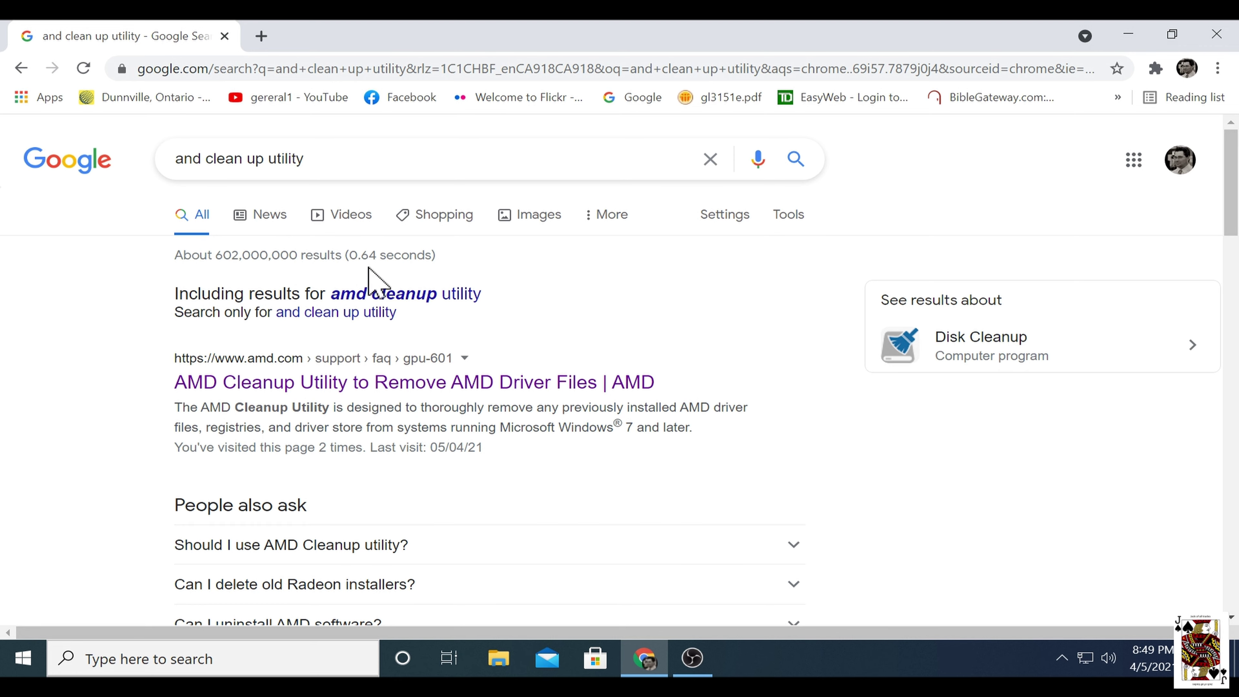
Open the AMD Cleanup Utility article and download amdcleanuputility.exe for Windows 7, 8.1 and 10 64-bit.
click(365, 383)
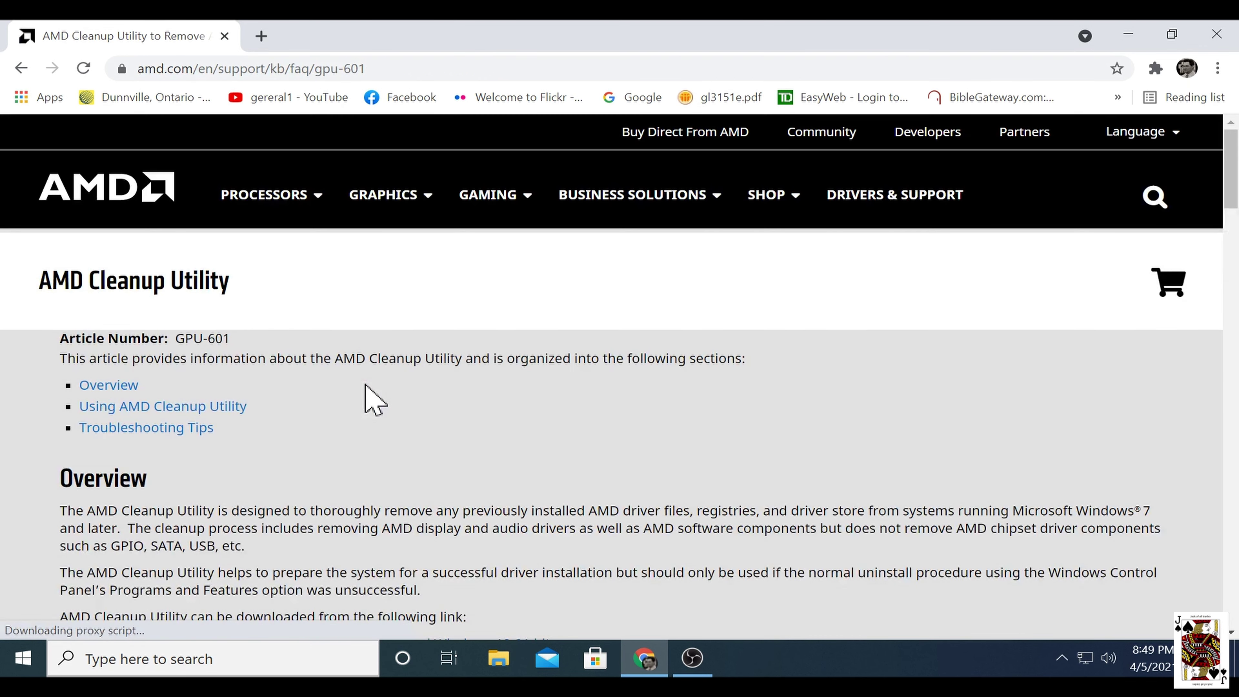
scroll(390, 416, down, 3)
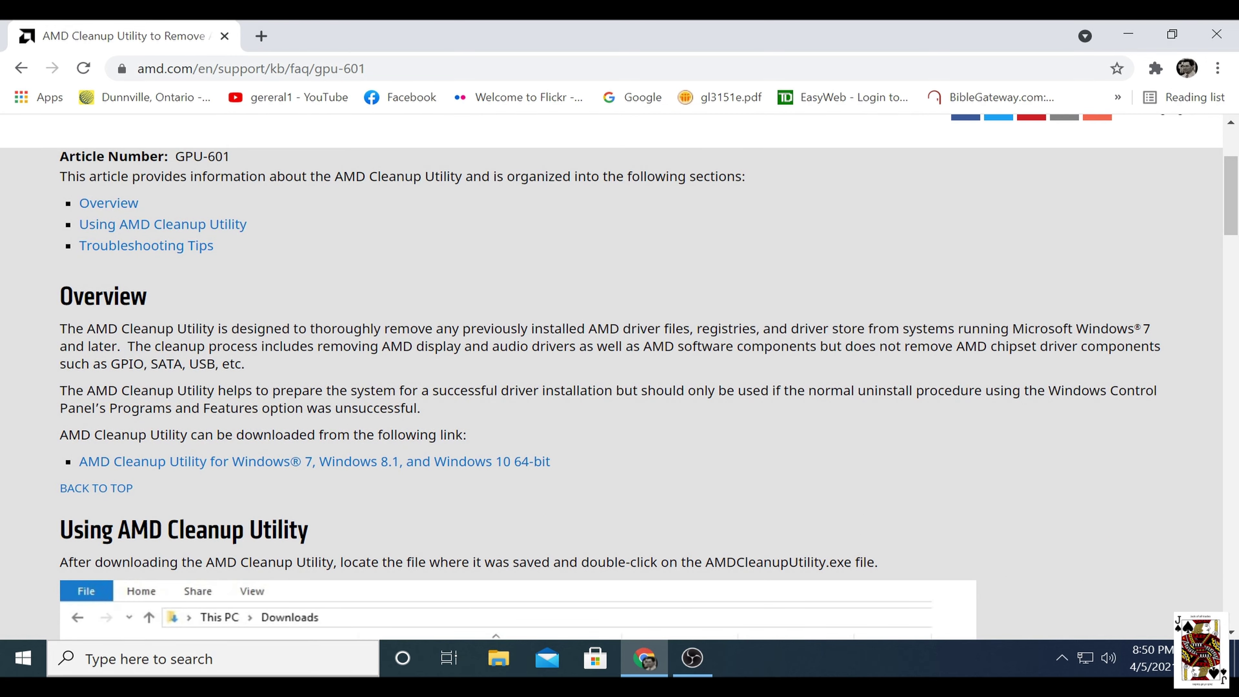
scroll(317, 293, down, 5)
scroll(318, 293, up, 2)
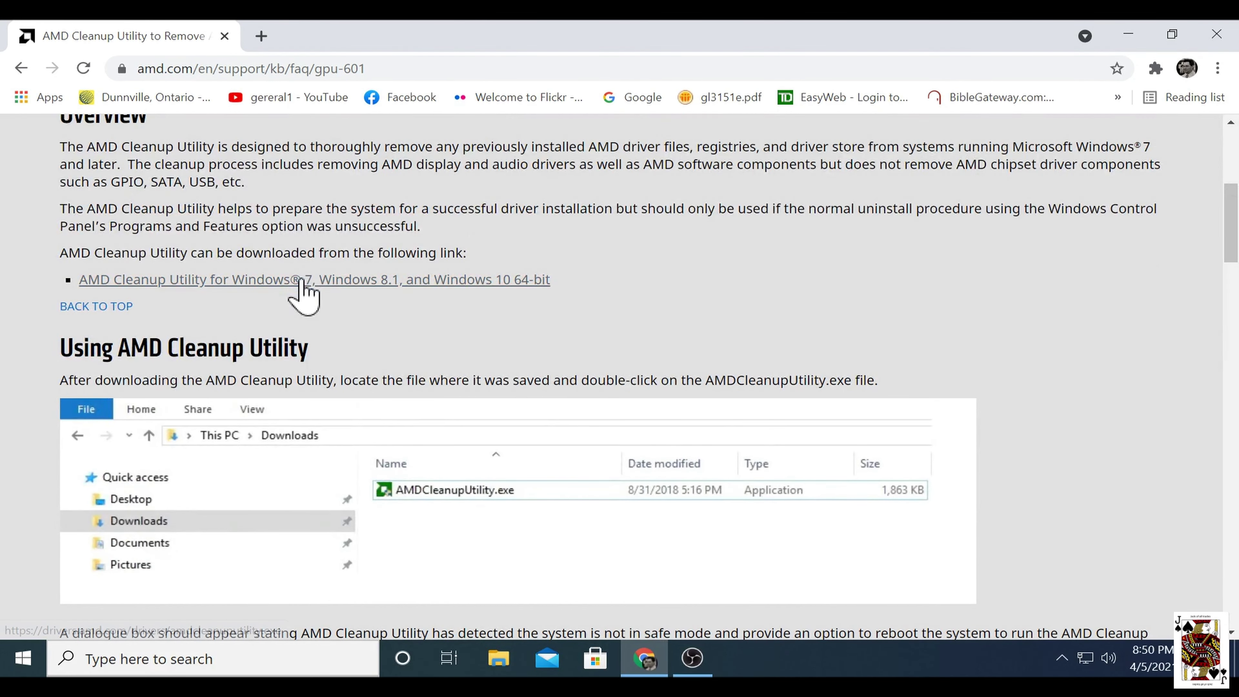
click(299, 282)
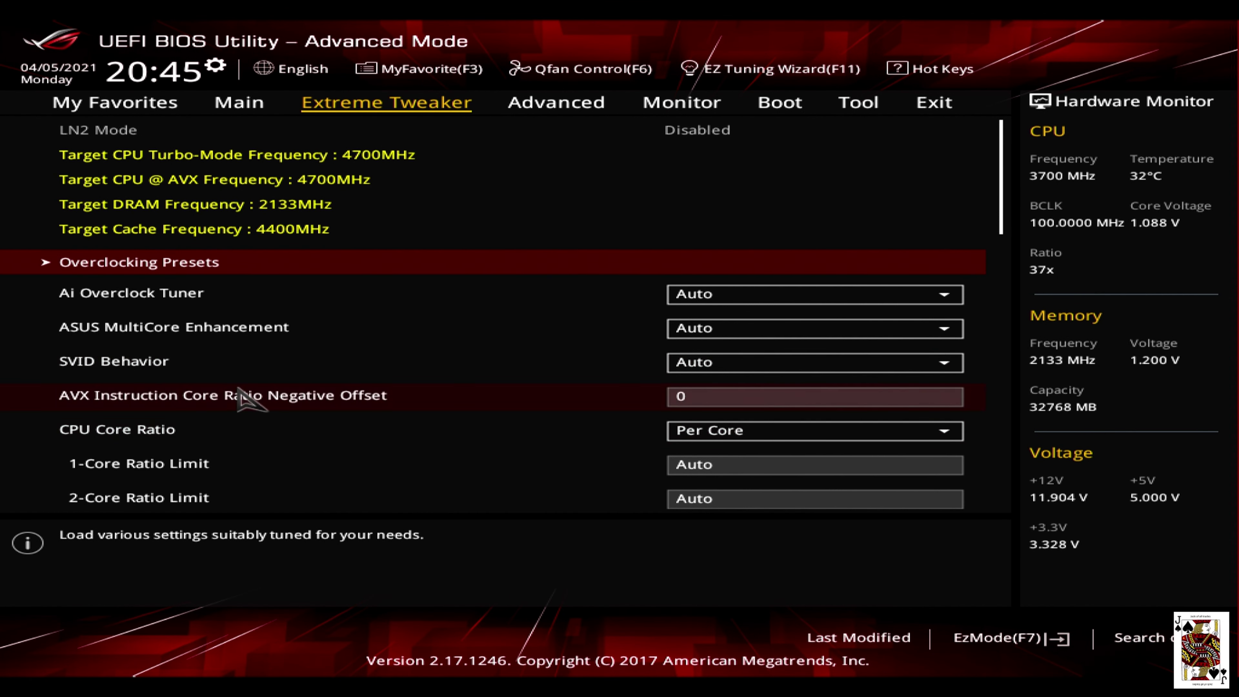
Glance at the Monitor settings, then show the Advanced page's configuration submenus.
click(691, 103)
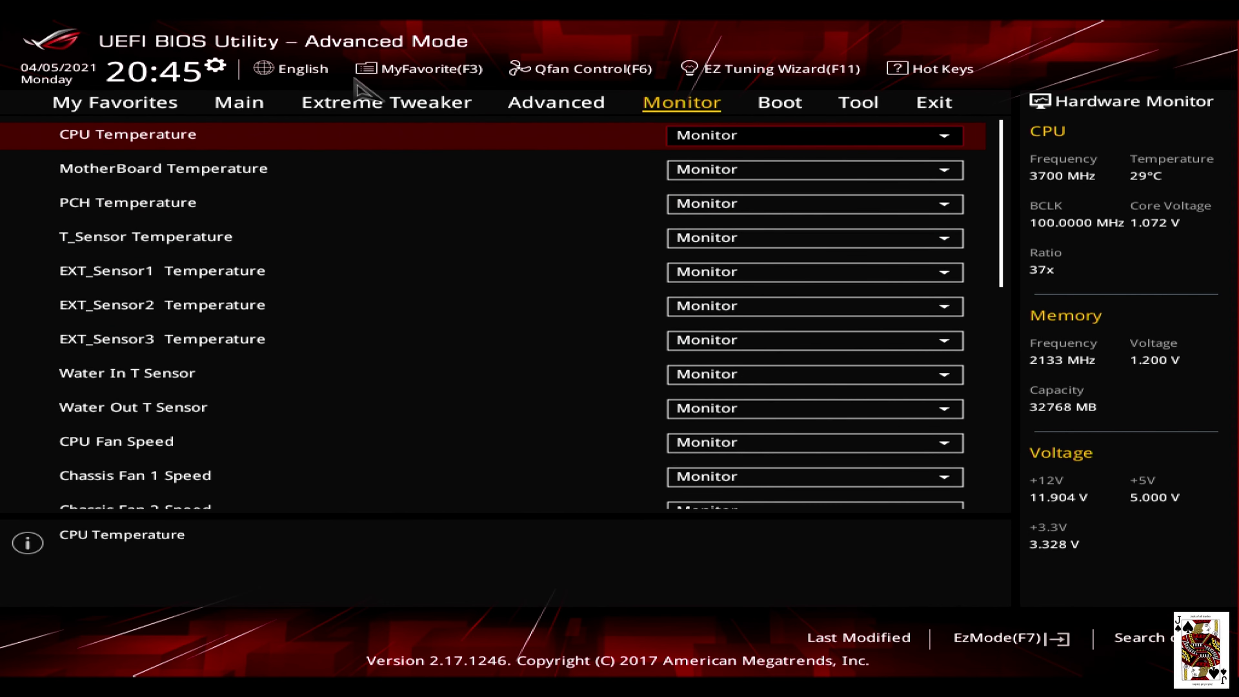
click(602, 100)
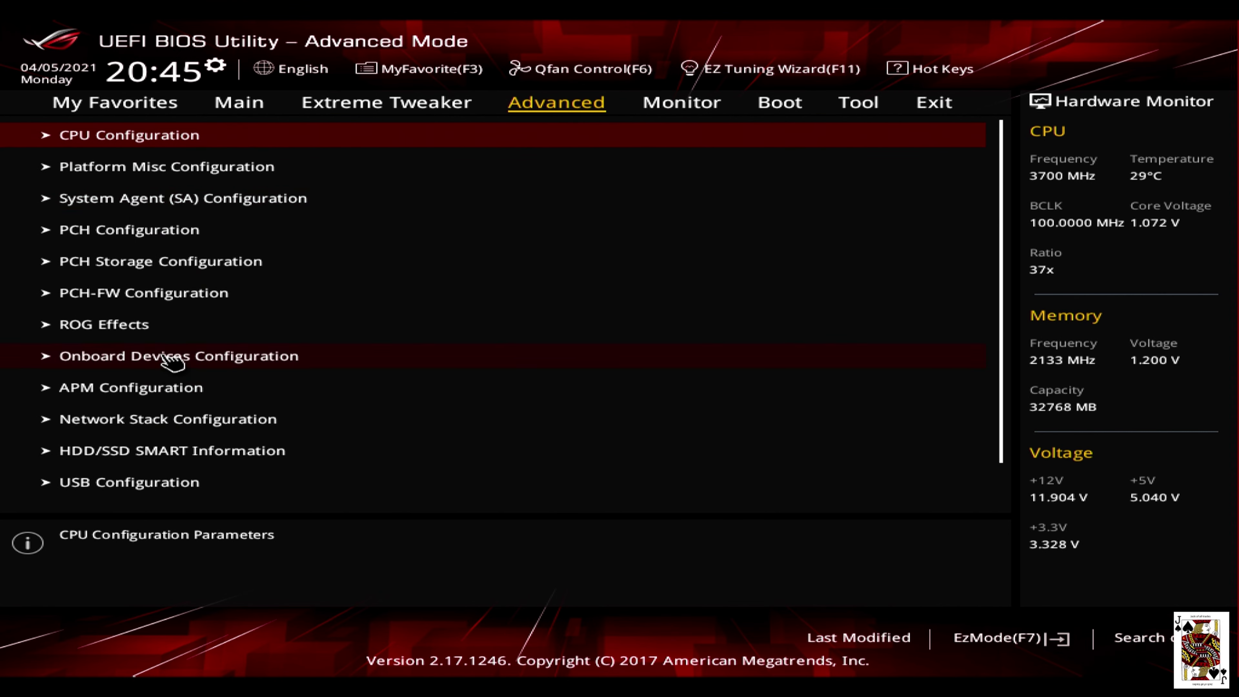
Disable HD Audio Controller under Onboard Devices Configuration, then Save Changes & Reset.
click(123, 358)
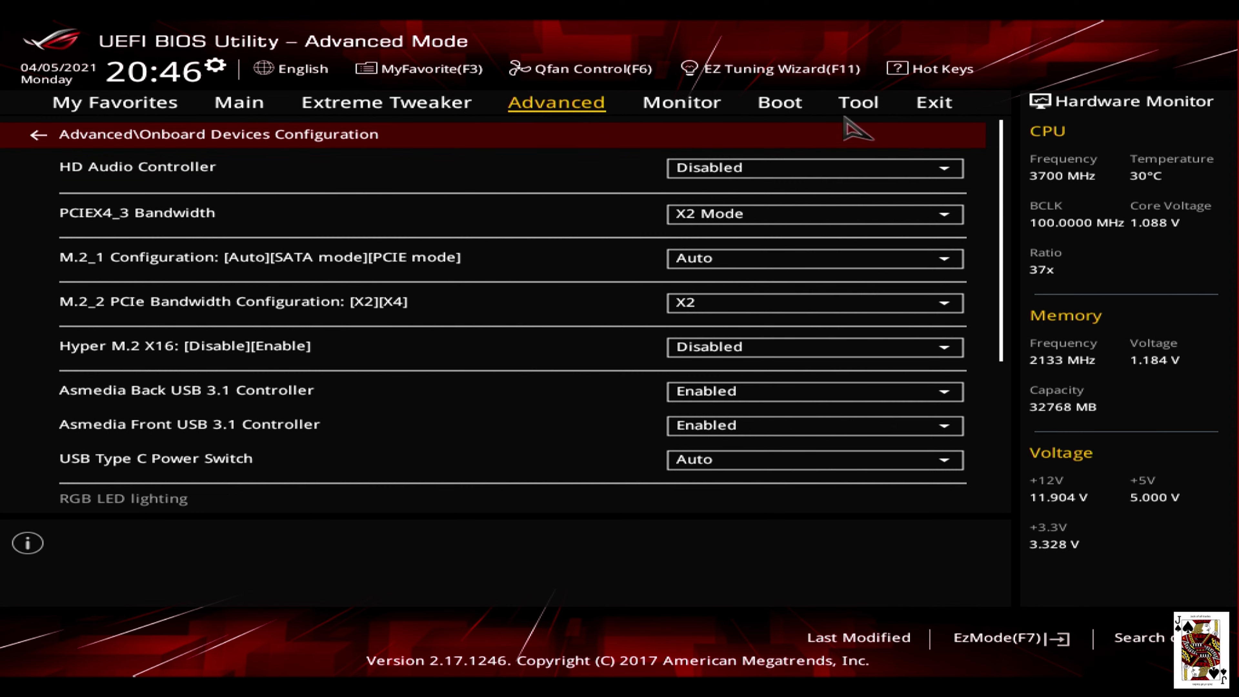
click(947, 109)
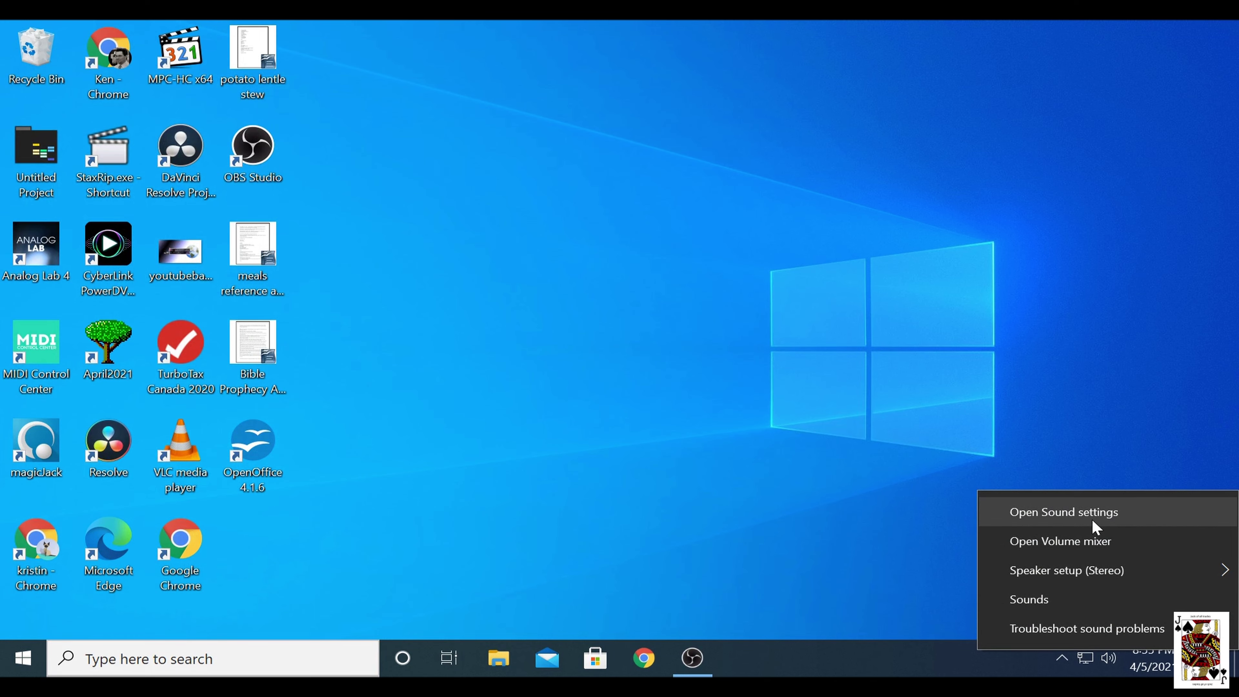
Choose 6 - AV Receiver as the output device in Sound settings.
click(1091, 519)
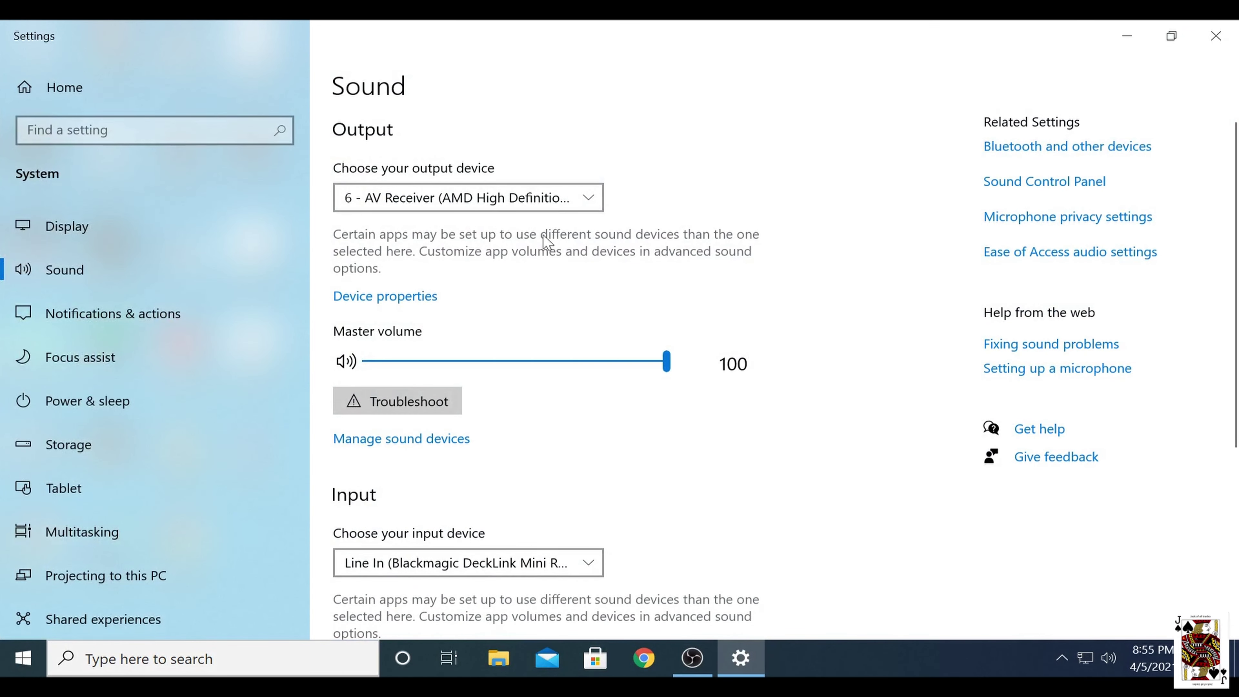
click(545, 198)
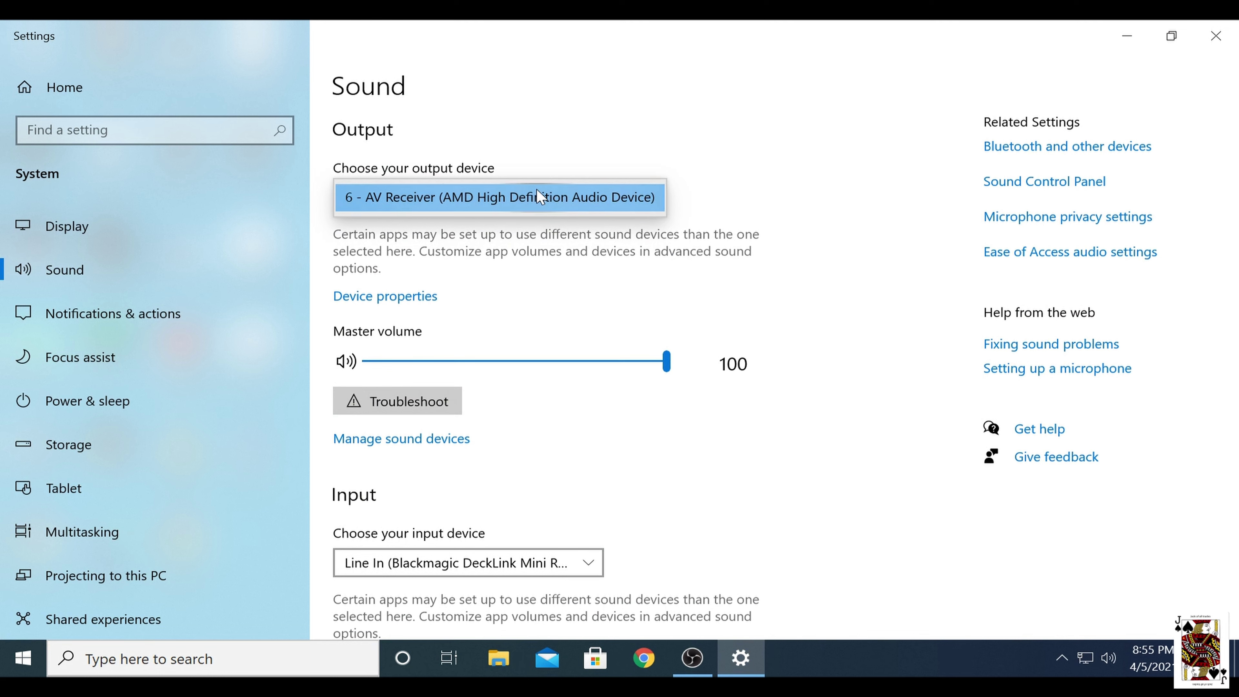
click(439, 297)
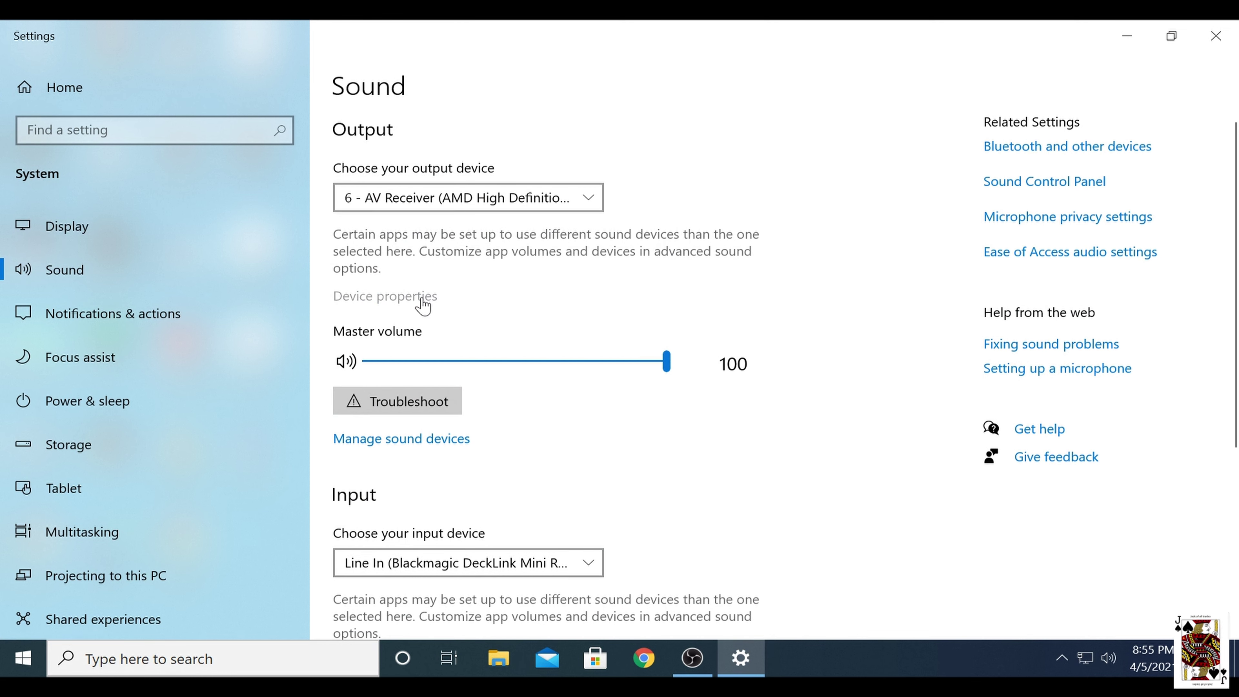
click(423, 297)
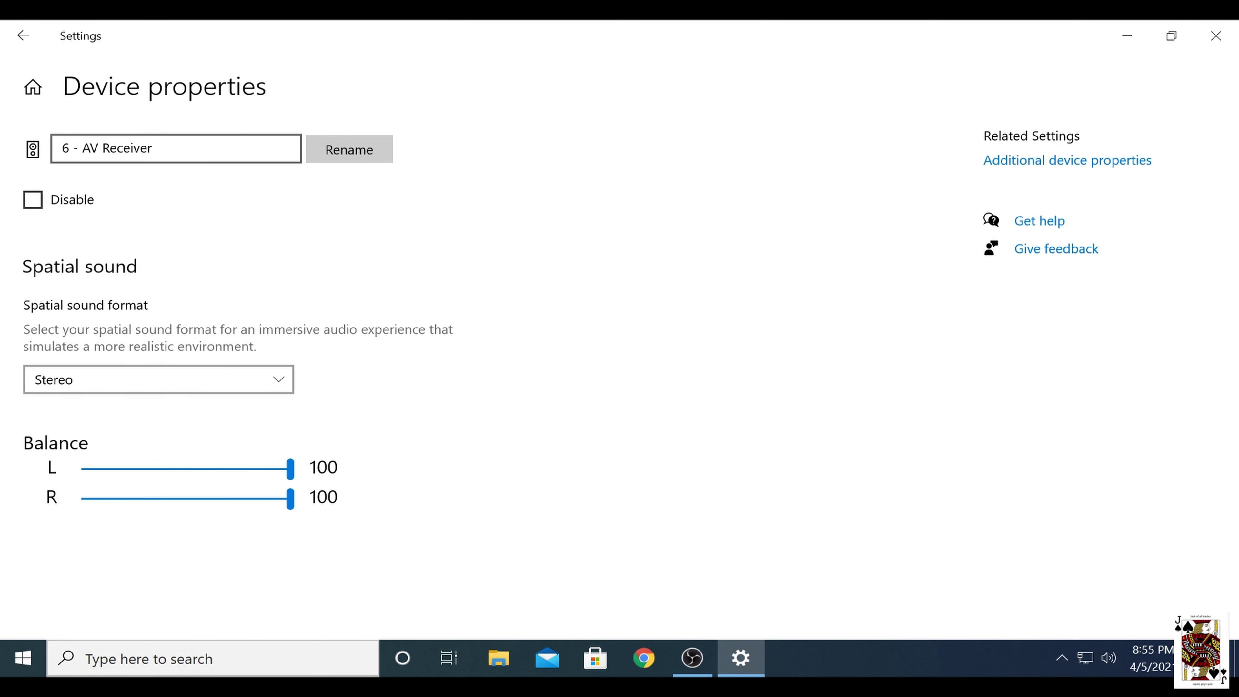
drag(154, 147, 64, 148)
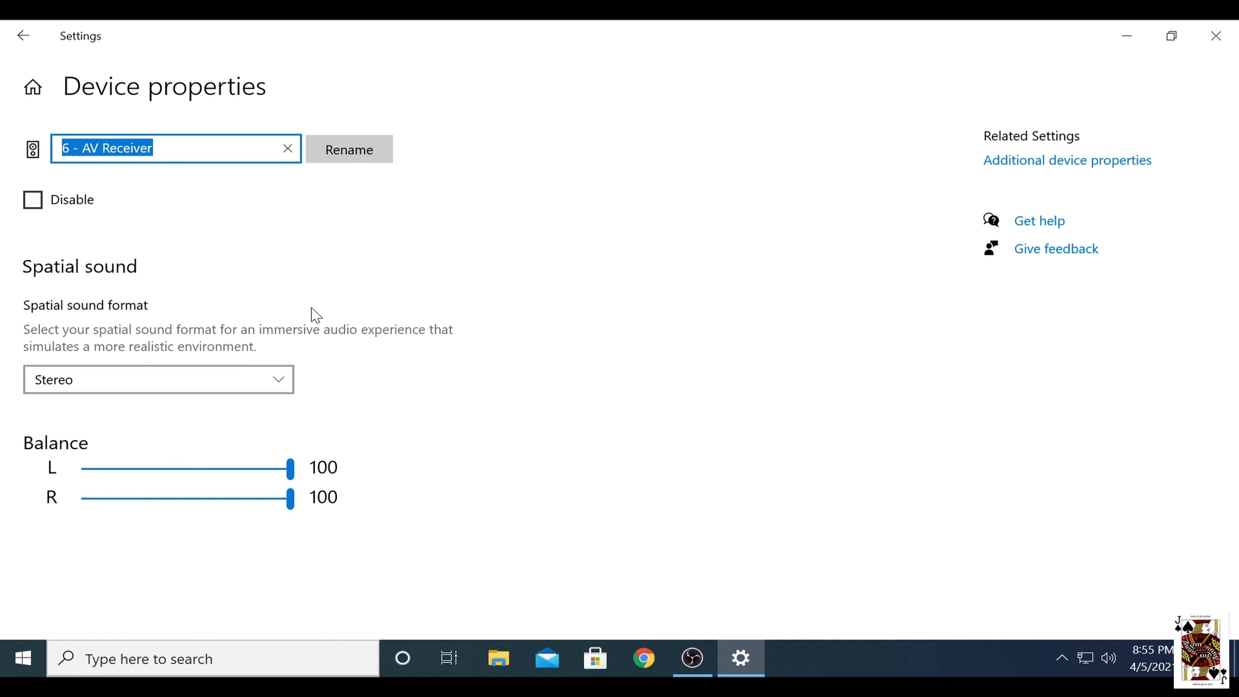
click(1216, 35)
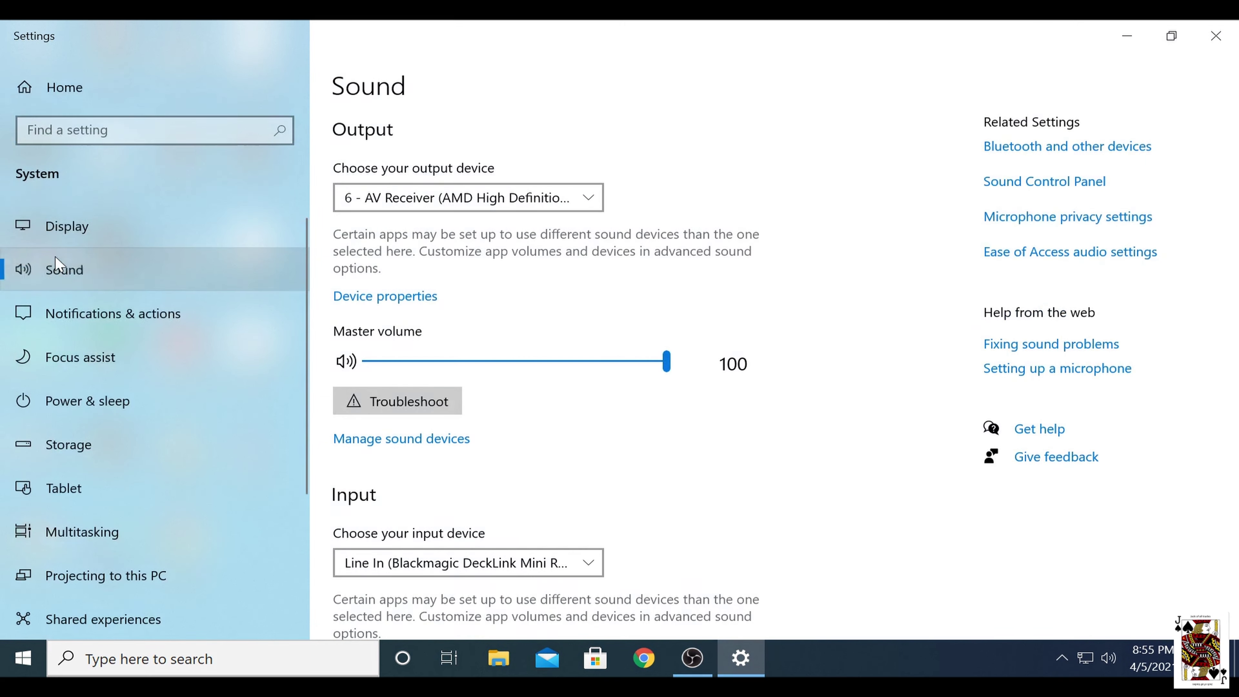
click(1030, 185)
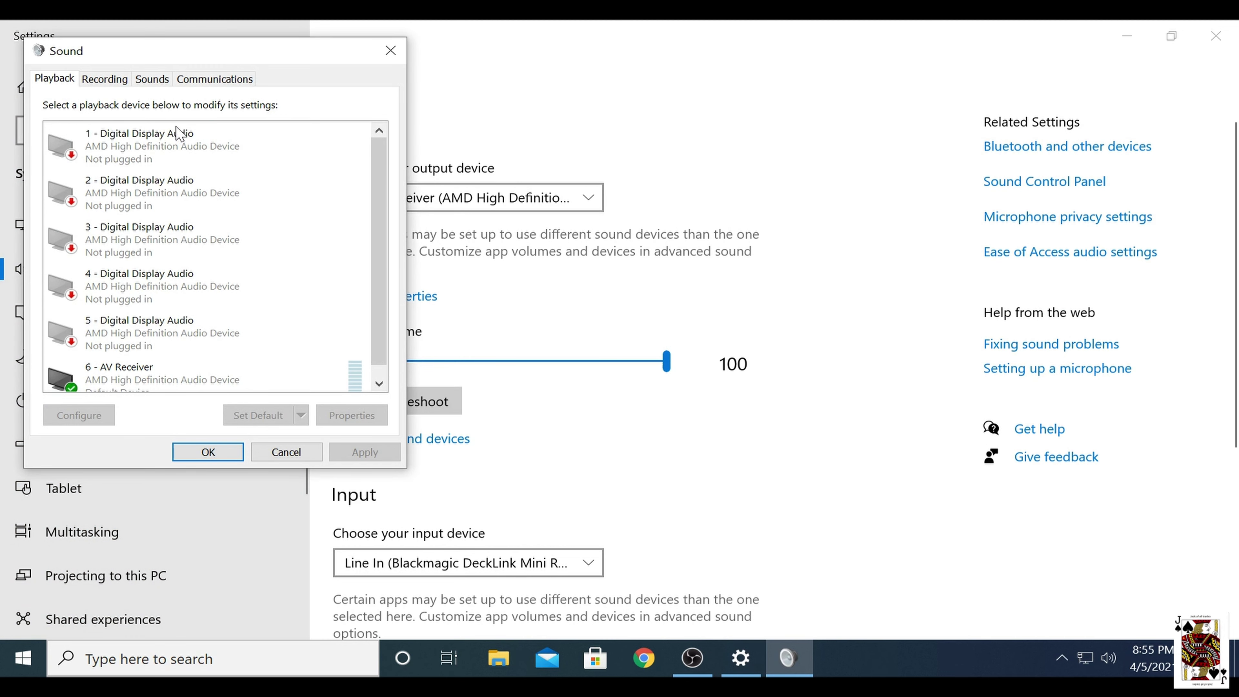
On the Playback tab, check device 1 and confirm 6 - AV Receiver is the Default Device.
click(183, 151)
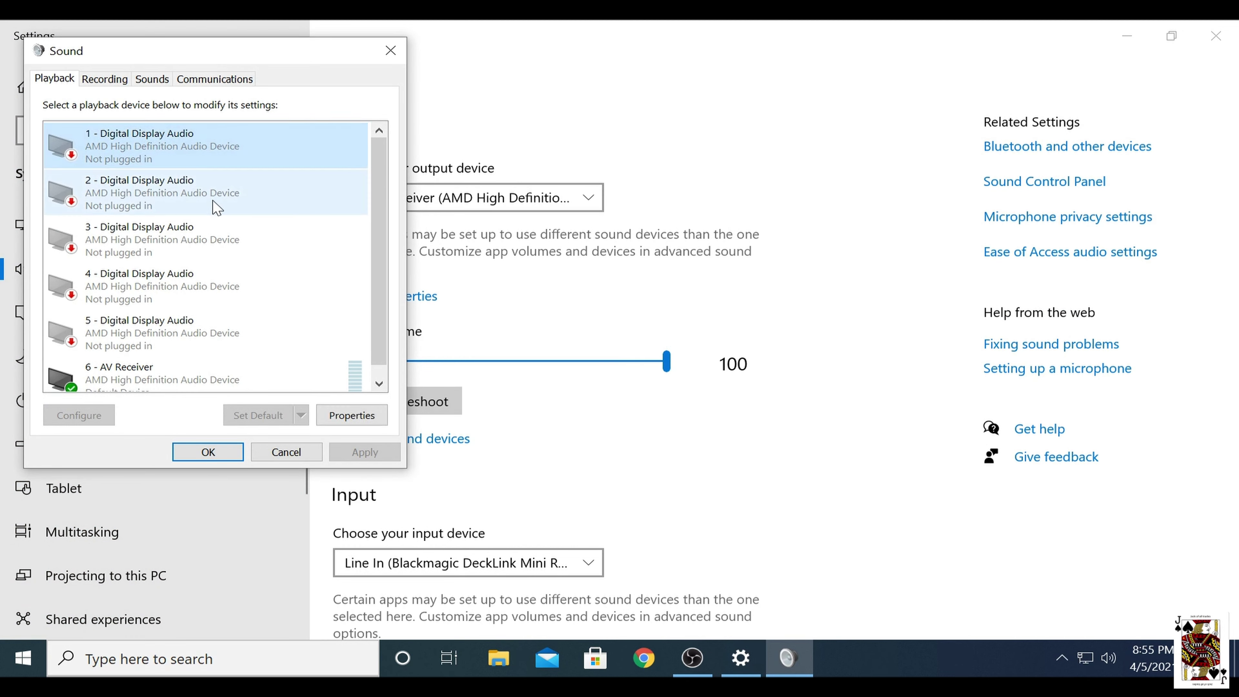
scroll(234, 305, down, 1)
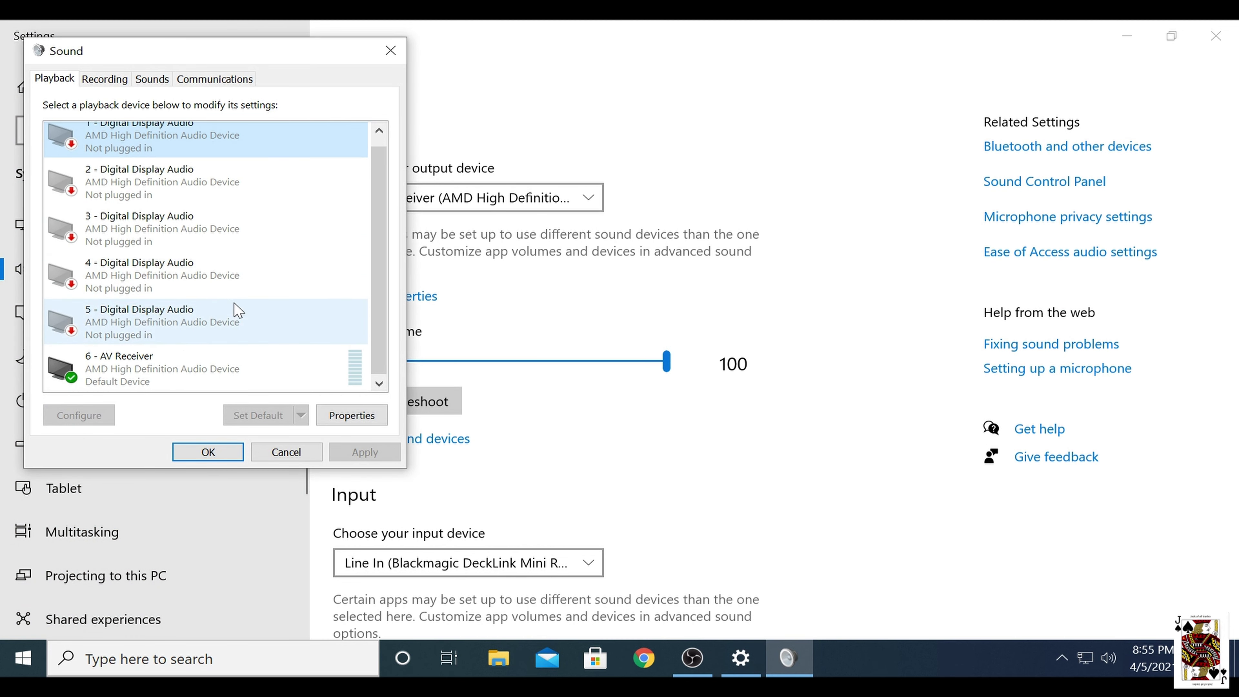
click(216, 382)
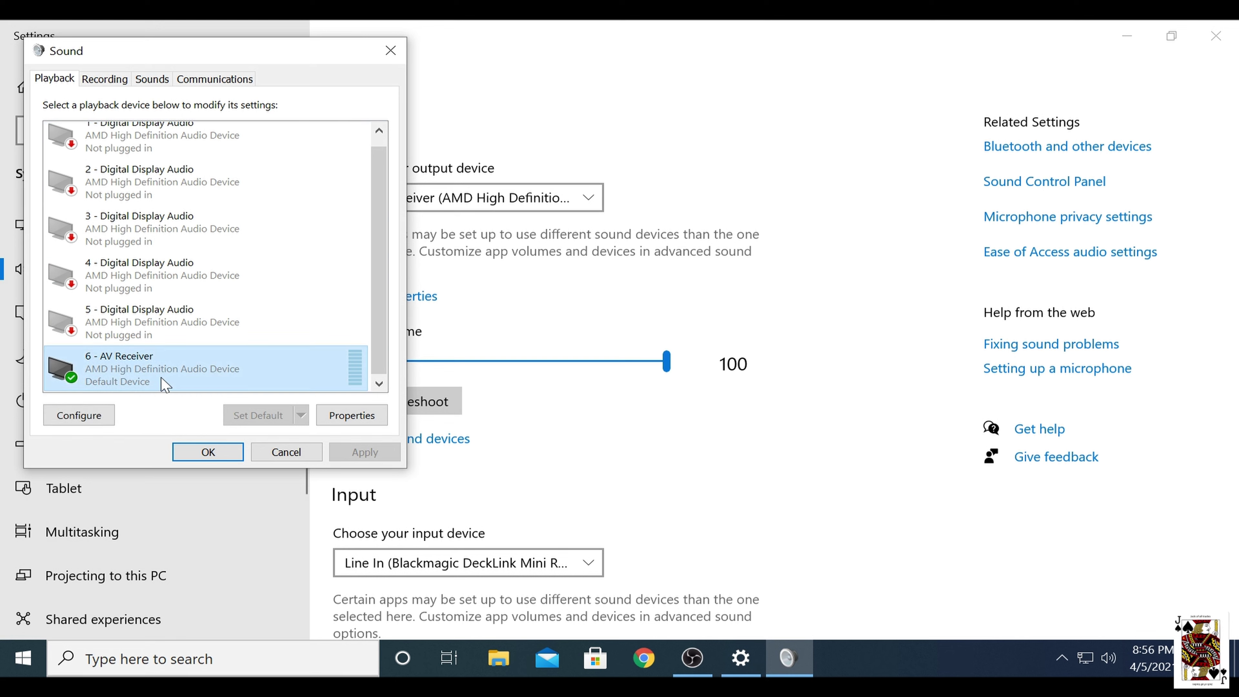
scroll(166, 385, up, 1)
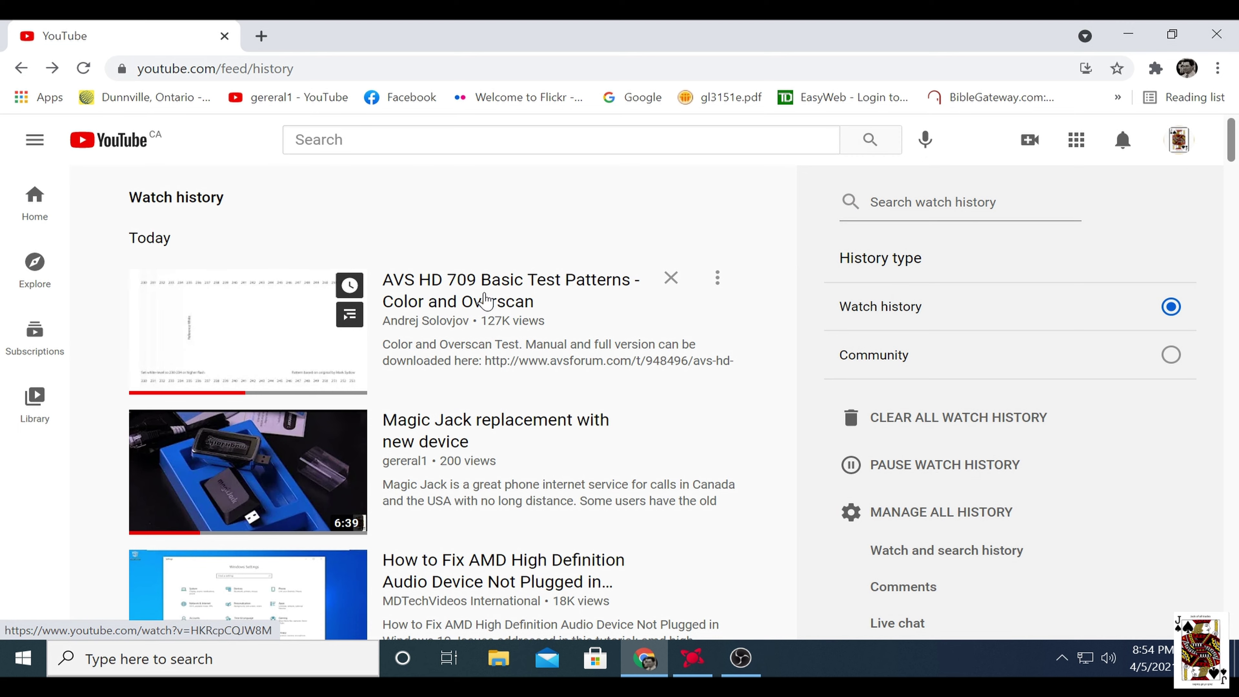
Play the AVS HD 709 video's black-level pattern full screen, then switch to Radeon Software.
click(485, 300)
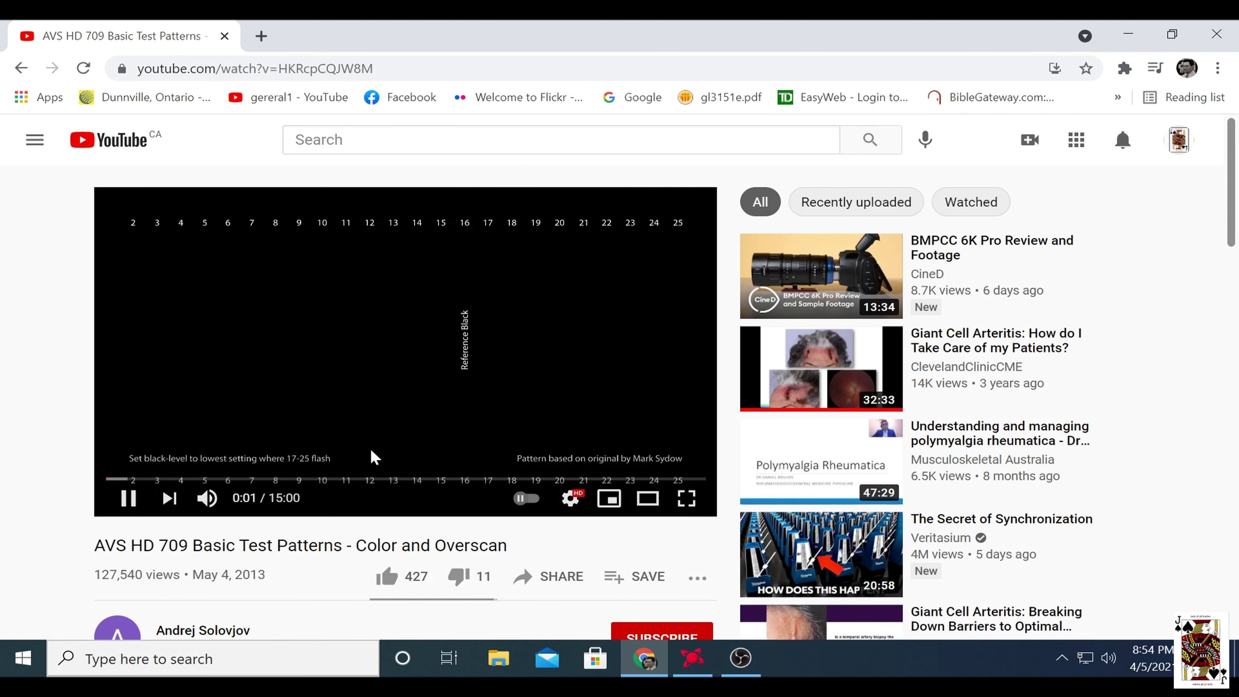
click(676, 504)
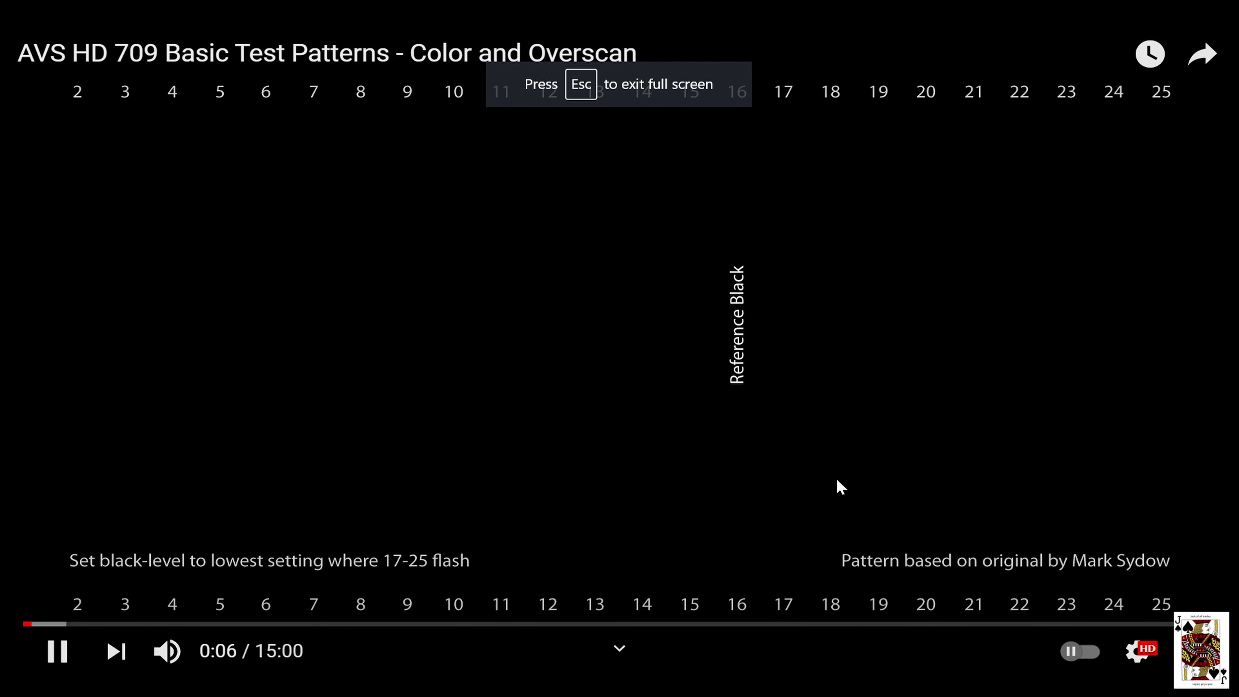
click(1192, 652)
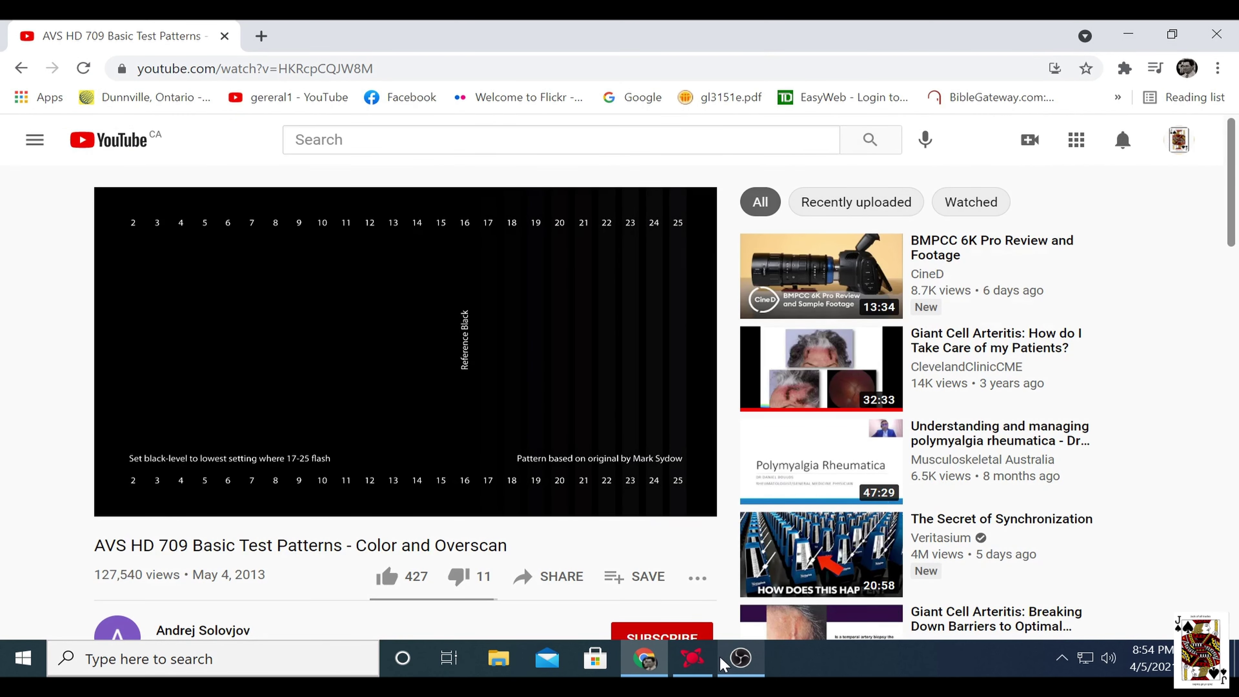
click(707, 664)
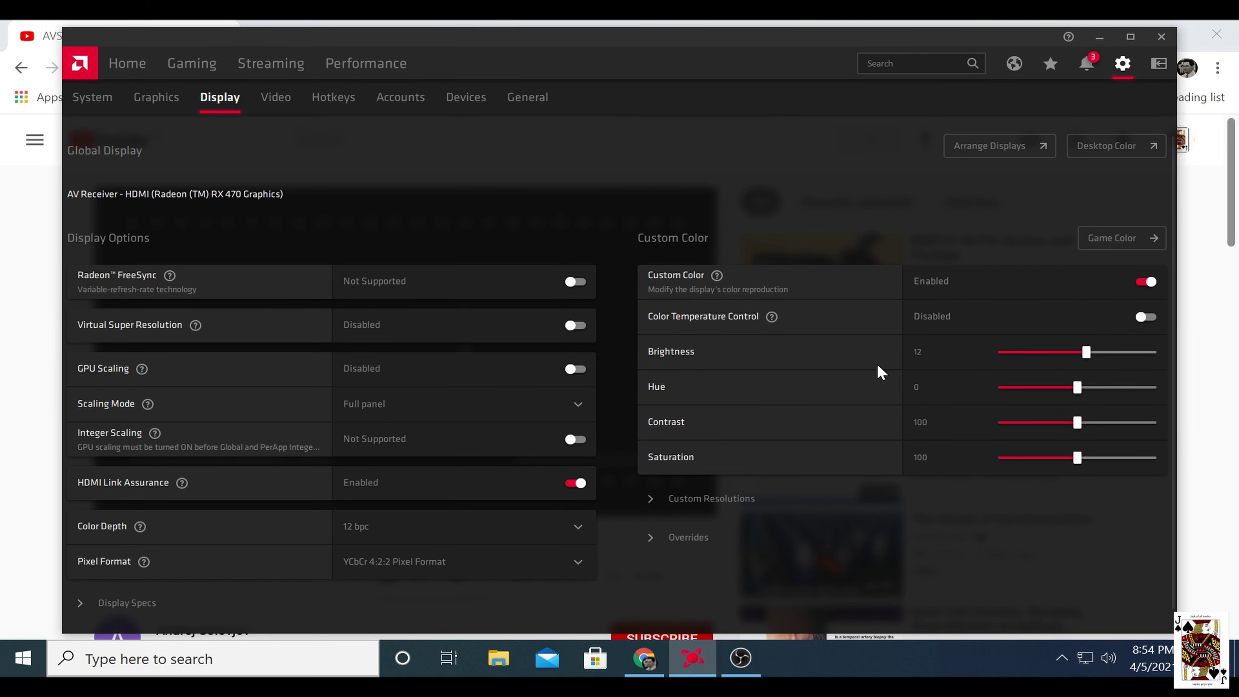
View the test video full screen at the white-level pattern, then return to Radeon display settings.
click(643, 660)
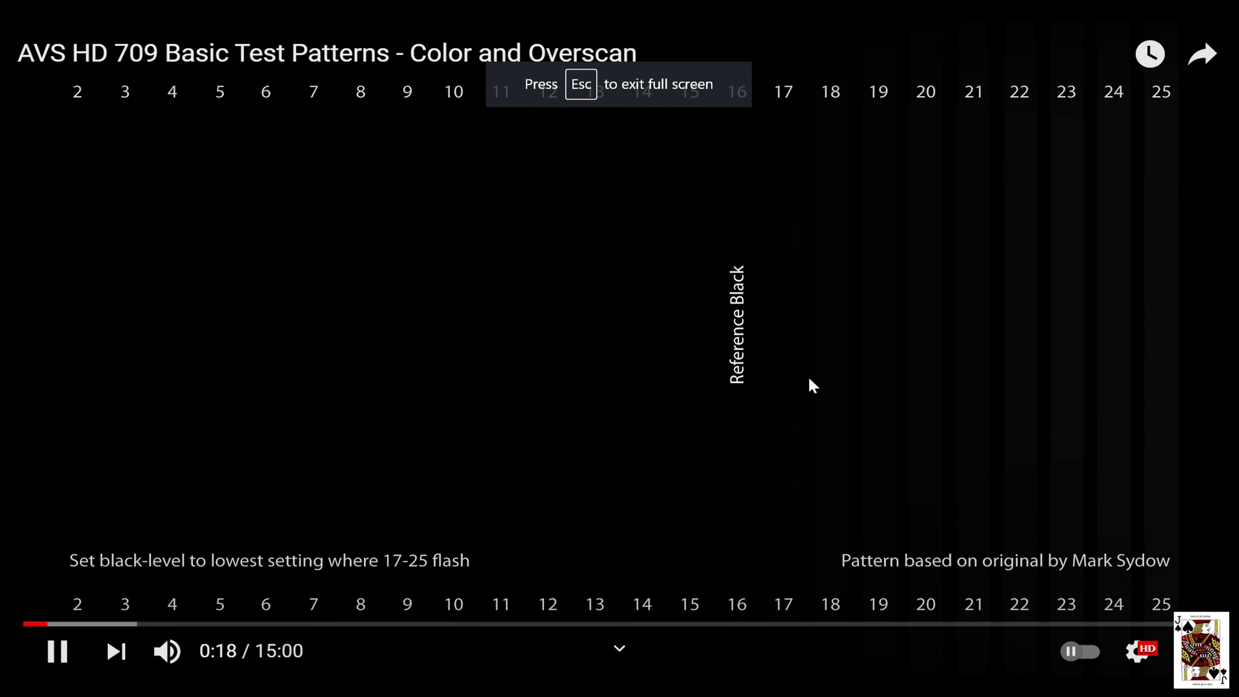
click(533, 626)
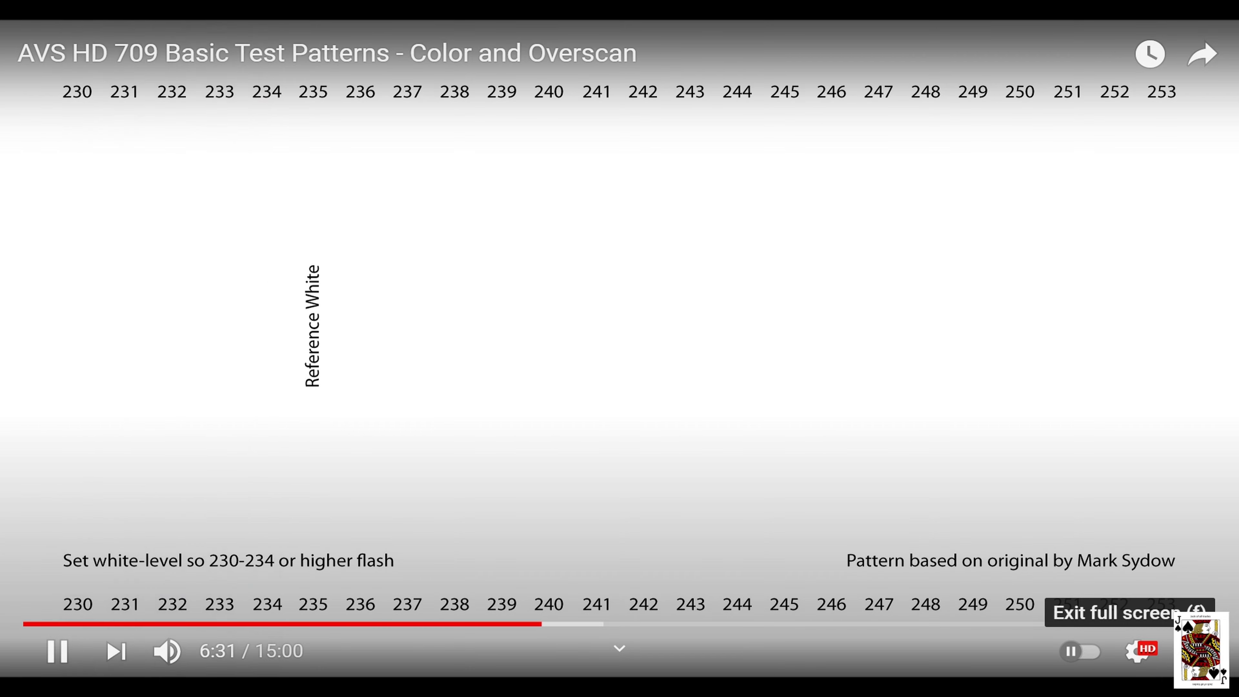
click(1204, 650)
click(741, 658)
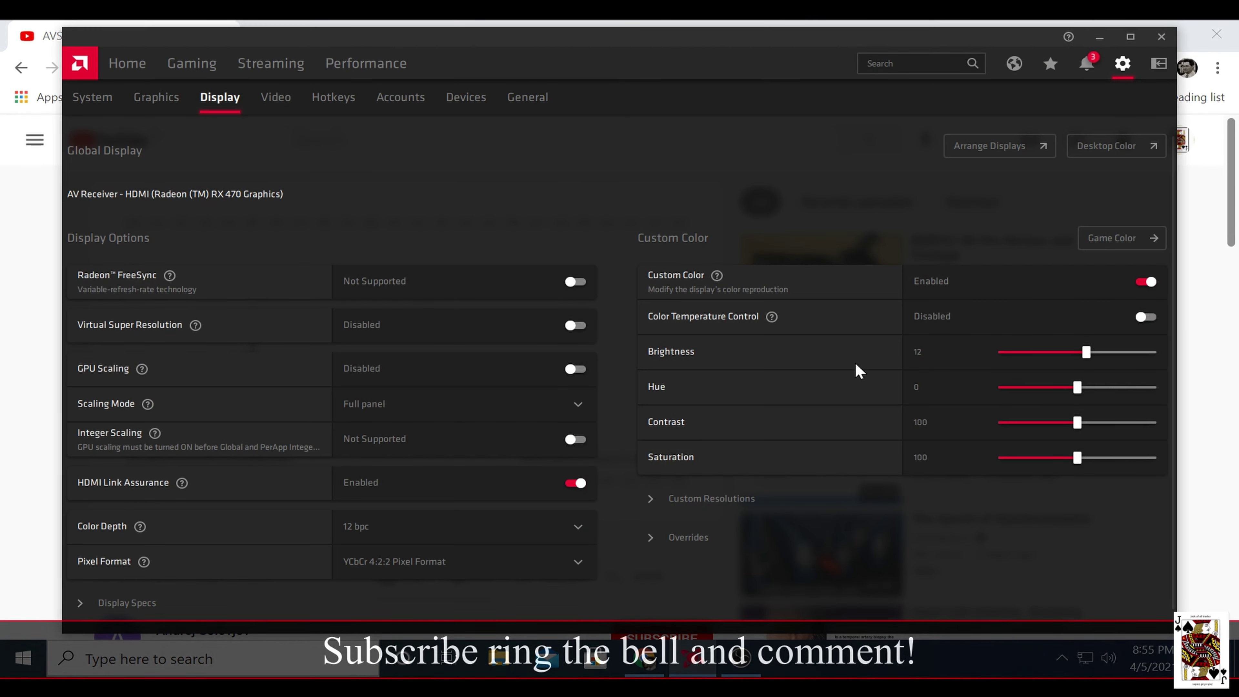
Close Radeon Software and then the Chrome window playing the test video.
click(1161, 36)
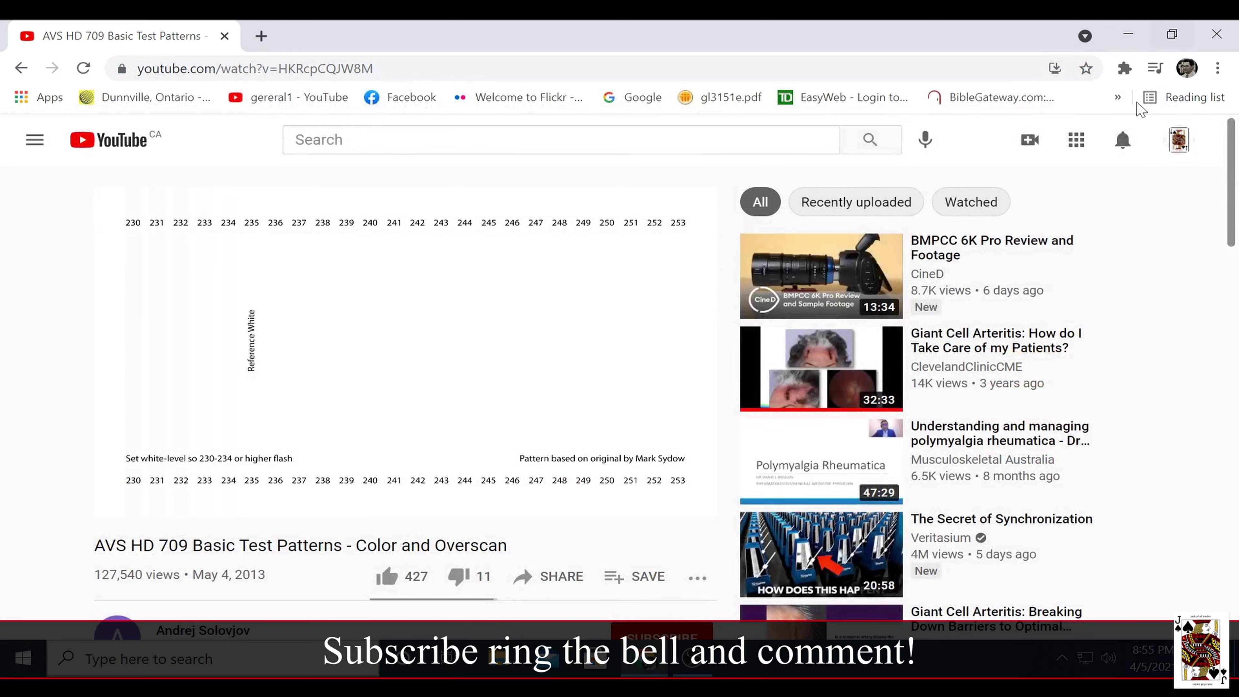
mouse_move(685, 298)
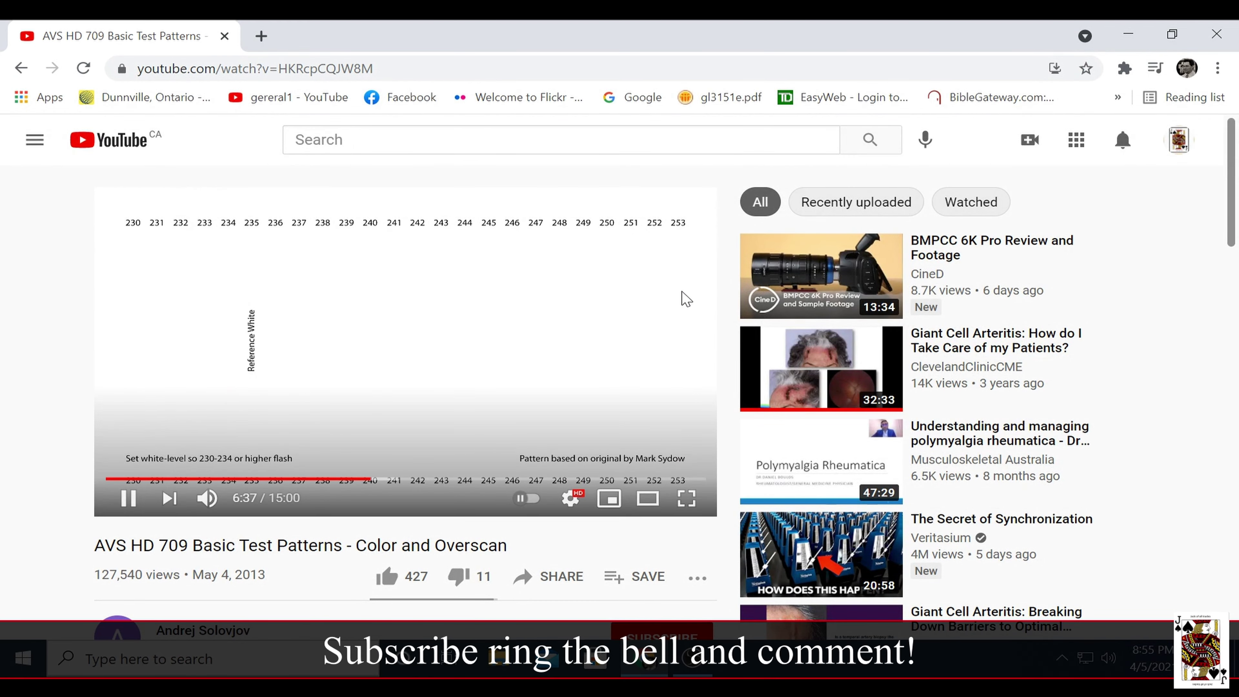
click(1215, 35)
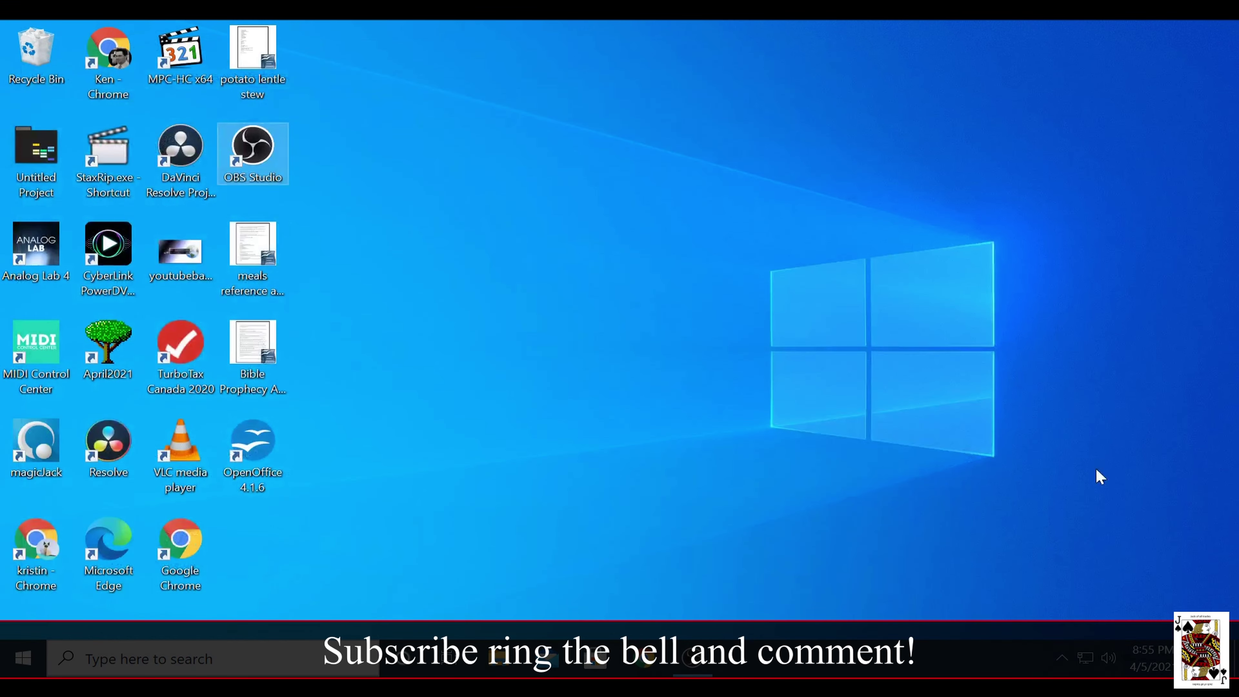